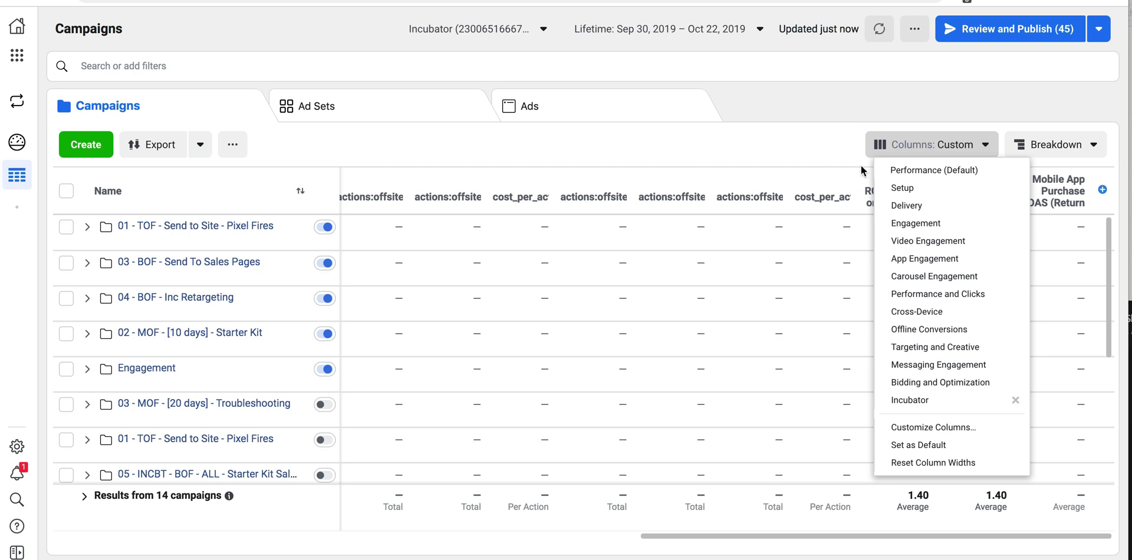
# Step: Apply the Incubator column set, then tick 01 - TOF, 03 - BOF, 04 - BOF, 02 - MOF and Engagement
pyautogui.click(959, 405)
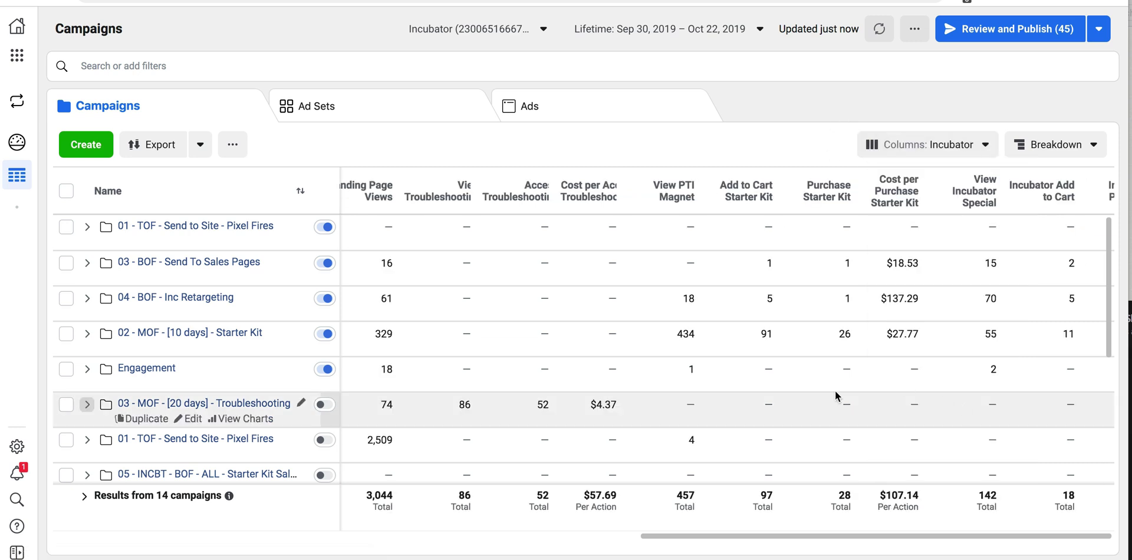
pyautogui.moveTo(737, 535); pyautogui.dragTo(306, 514)
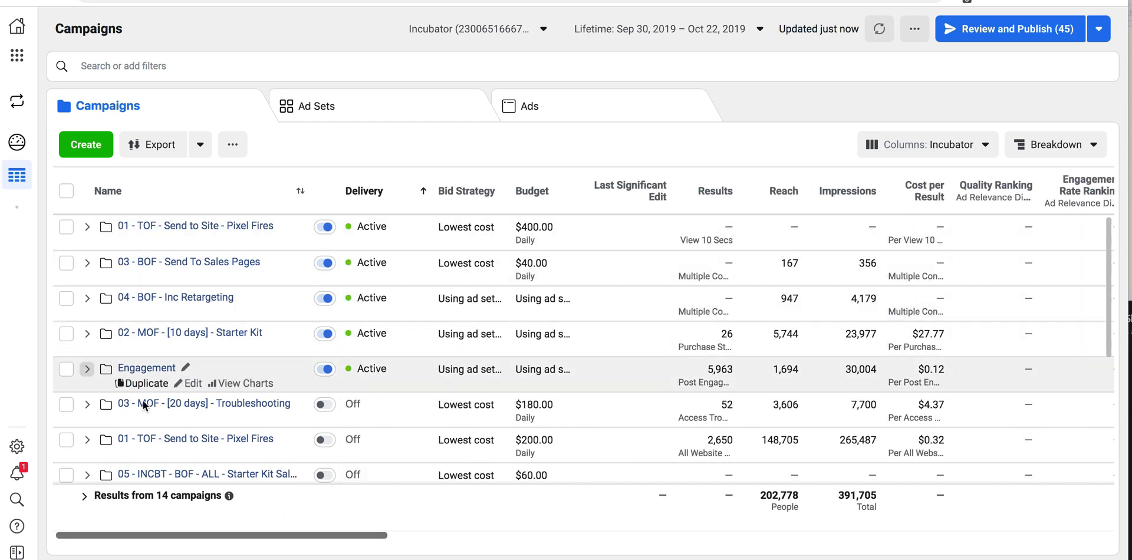
pyautogui.click(66, 226)
pyautogui.click(66, 263)
pyautogui.click(66, 298)
pyautogui.click(66, 333)
pyautogui.click(67, 369)
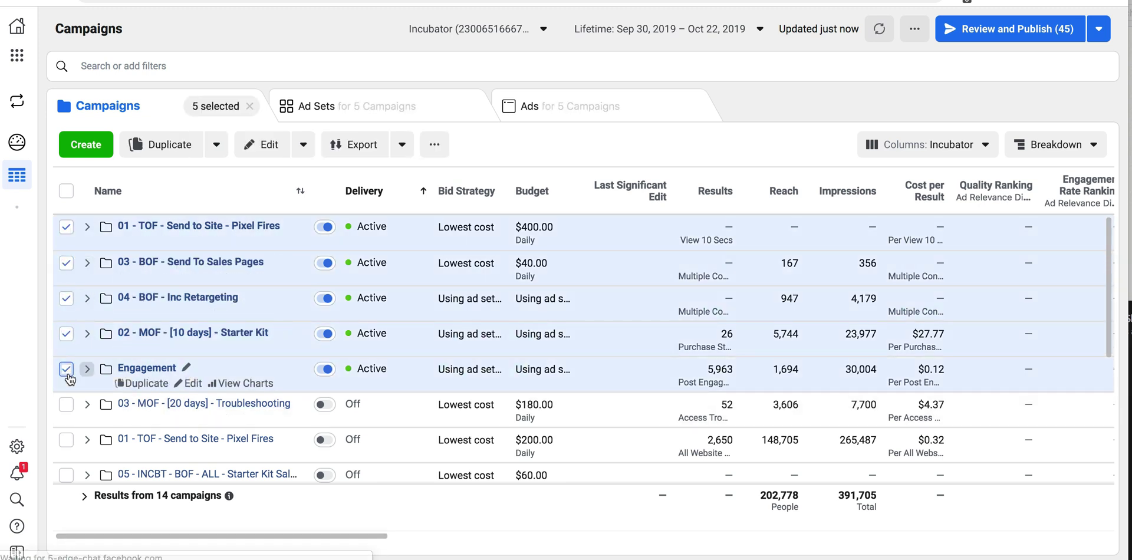
# Step: Filter the table to the five selected campaigns with Filter By Selection, then clear the row selections
pyautogui.click(209, 66)
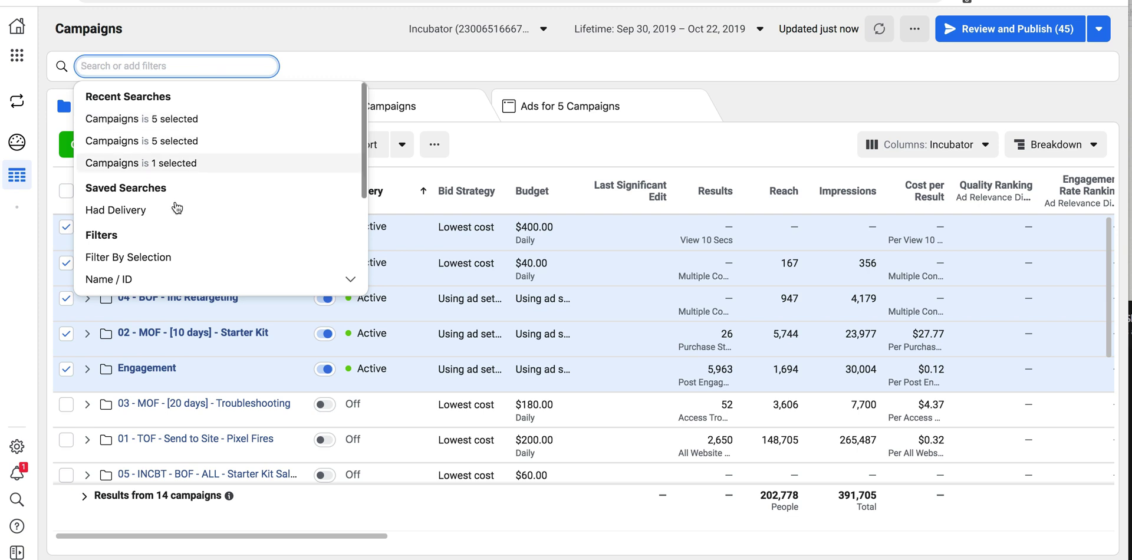
pyautogui.click(156, 258)
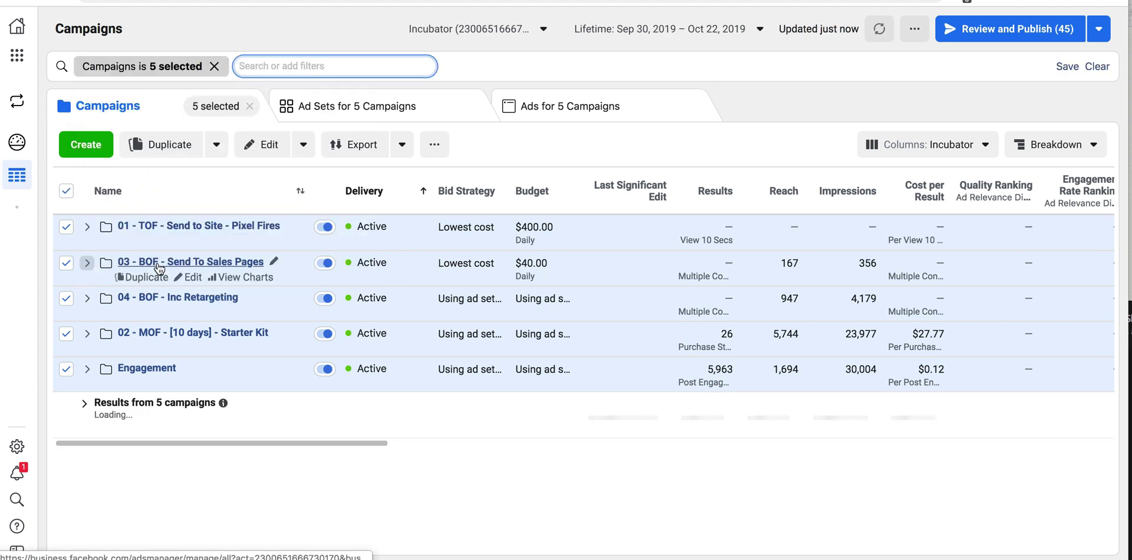
pyautogui.click(167, 493)
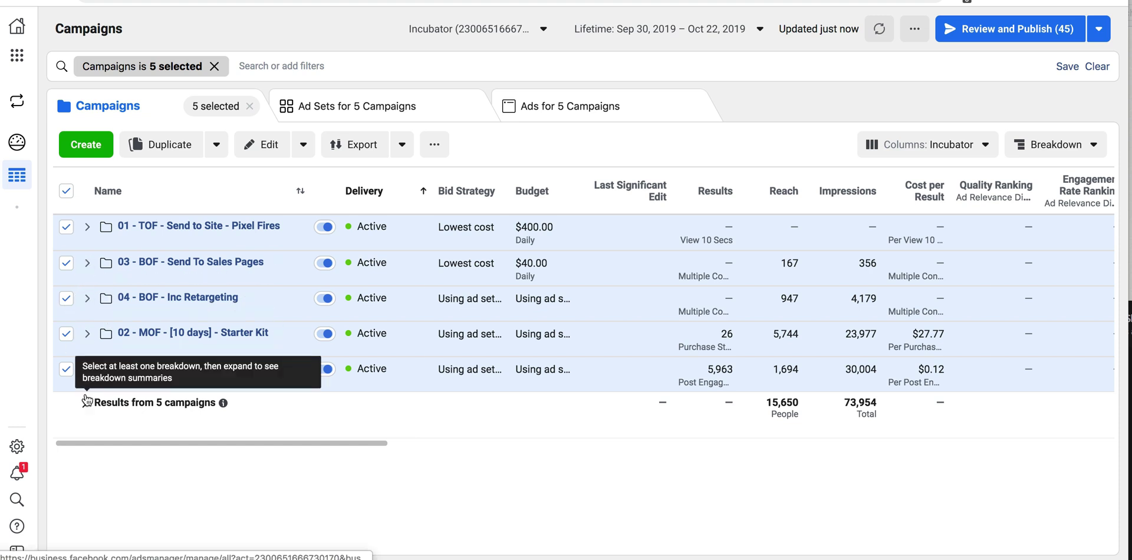
pyautogui.click(73, 370)
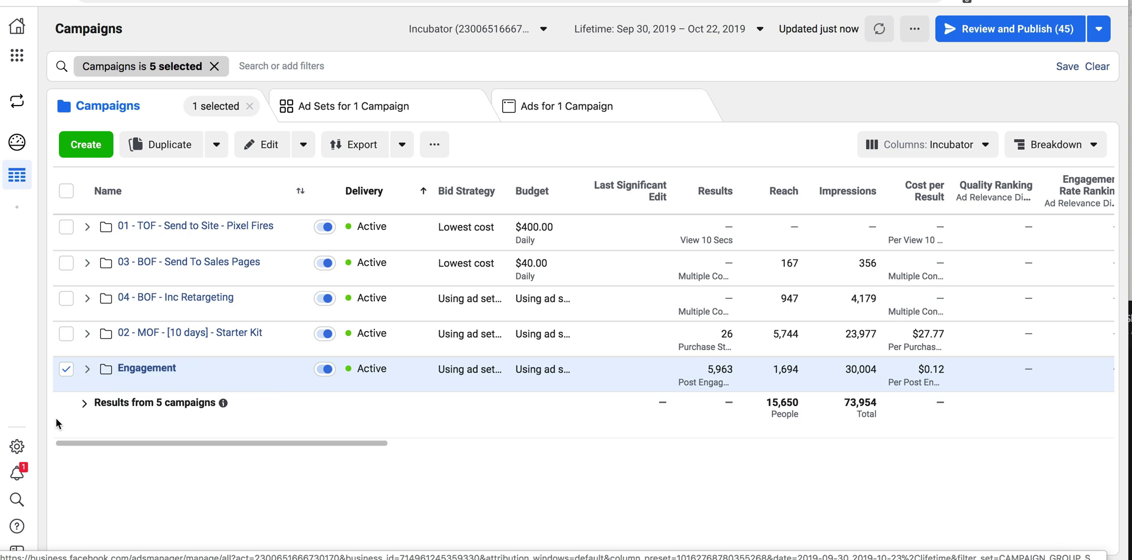
pyautogui.click(66, 369)
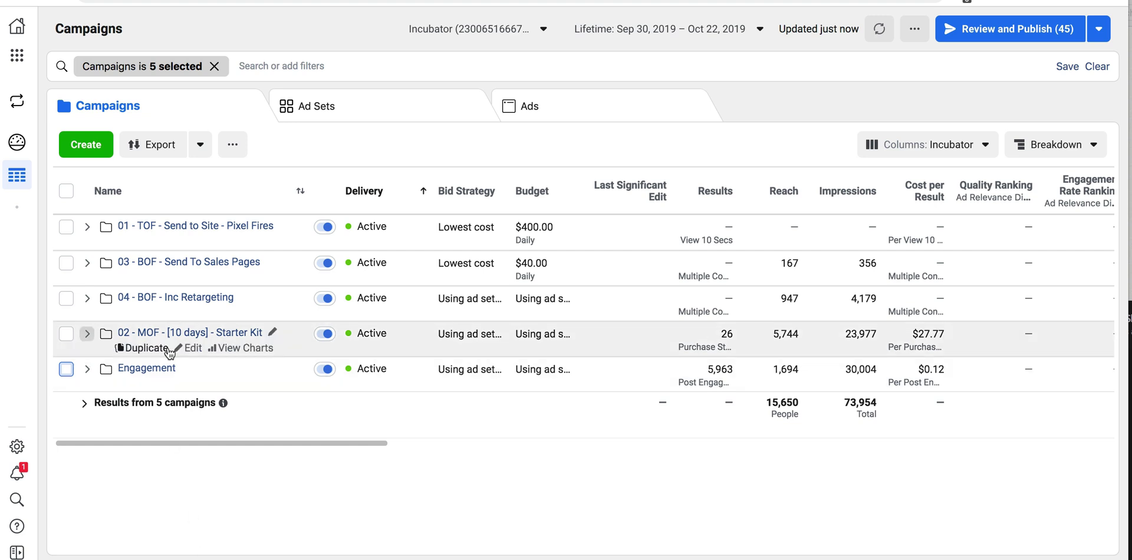
# Step: Expand the 02 - MOF Starter Kit campaign and check its ad sets' $13.89 cost per result
pyautogui.click(87, 334)
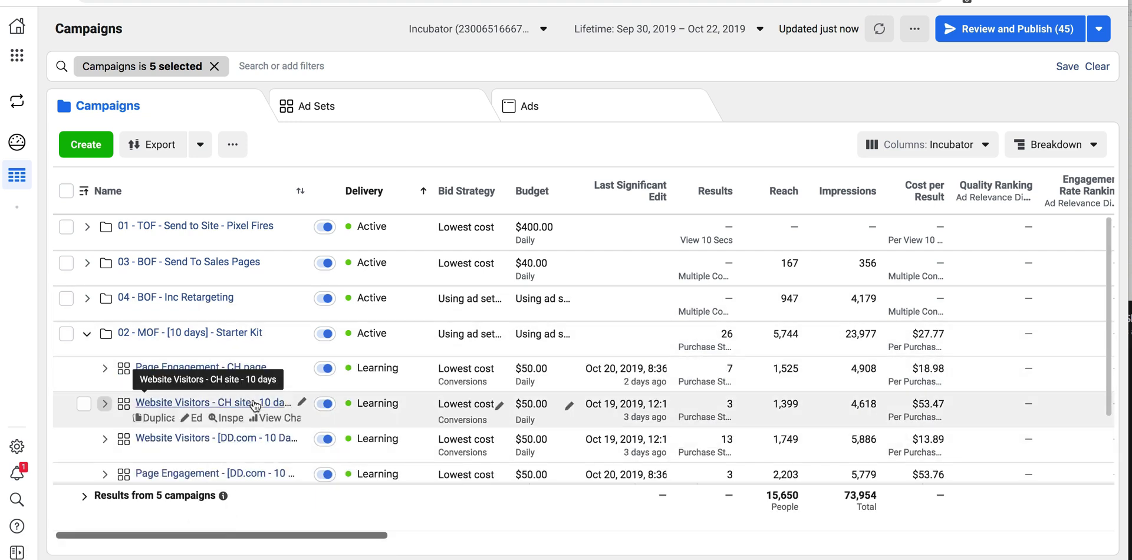
pyautogui.scroll(-1, 253, 399)
pyautogui.scroll(-1, 410, 406)
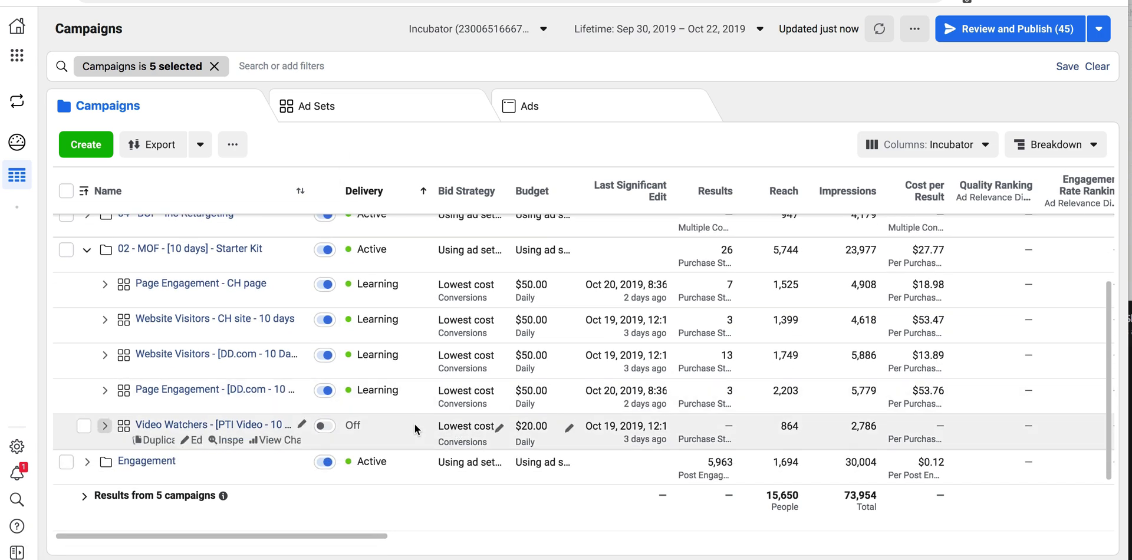
pyautogui.hscroll(4, 549, 416)
pyautogui.hscroll(6, 561, 415)
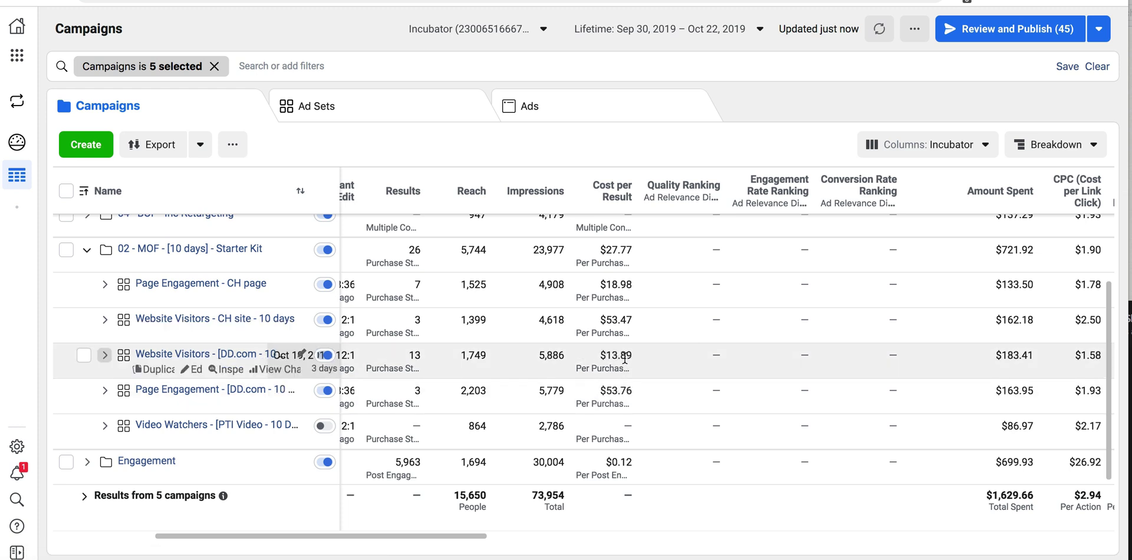
pyautogui.moveTo(630, 352); pyautogui.dragTo(606, 352)
# Step: Tick the DD.com Website Visitors ad set, review the spend figures, then untick it
pyautogui.click(83, 355)
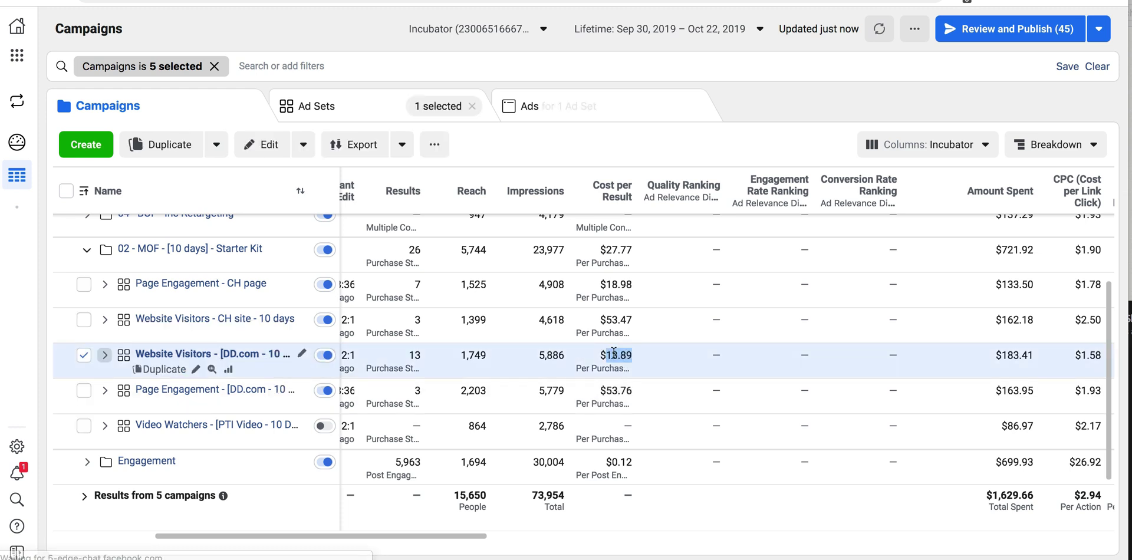
pyautogui.scroll(3, 138, 247)
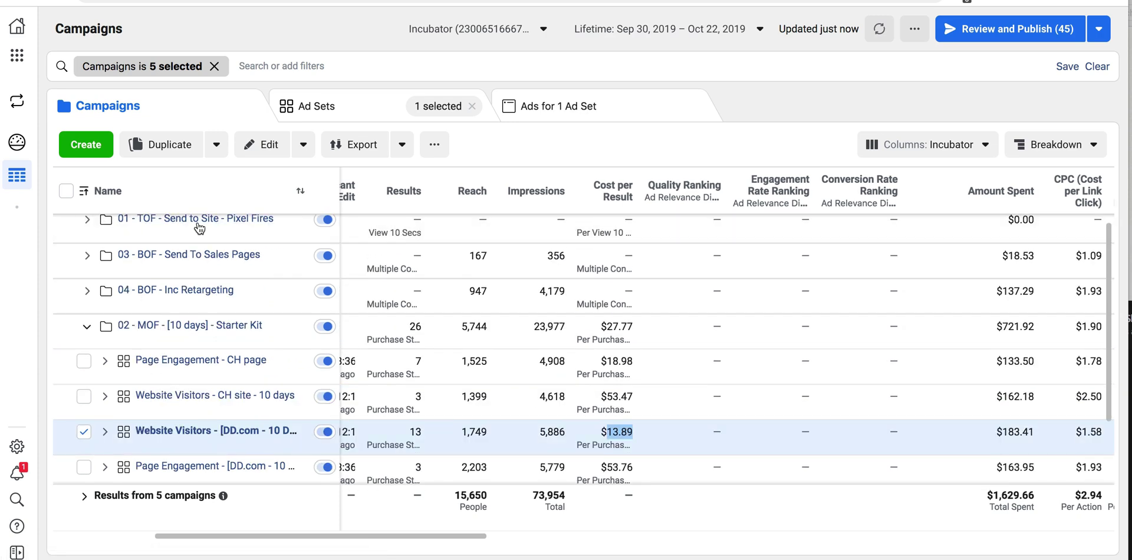
pyautogui.scroll(-1, 561, 413)
pyautogui.scroll(-1, 561, 413)
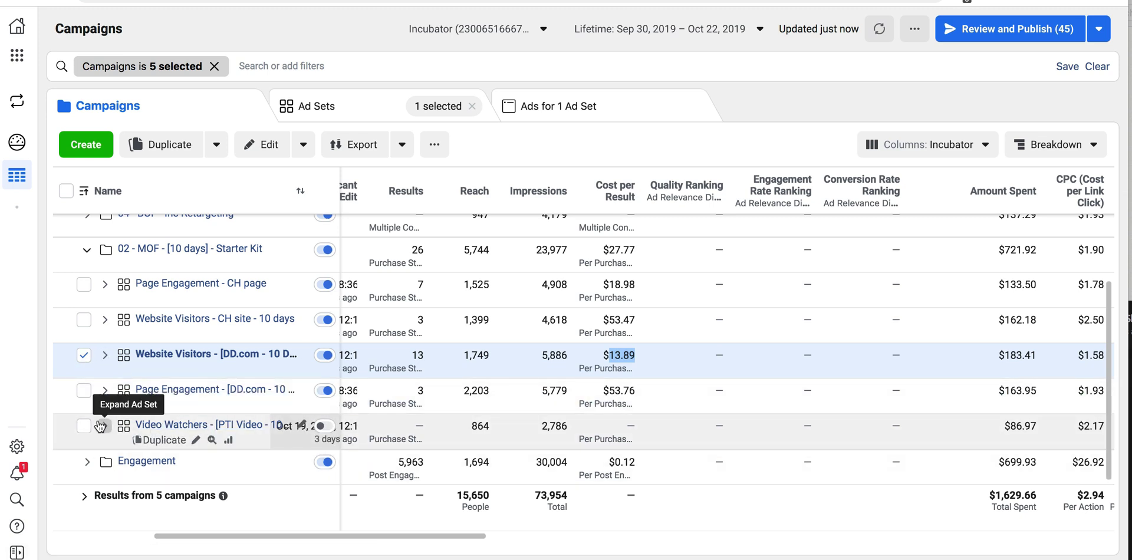
pyautogui.click(81, 354)
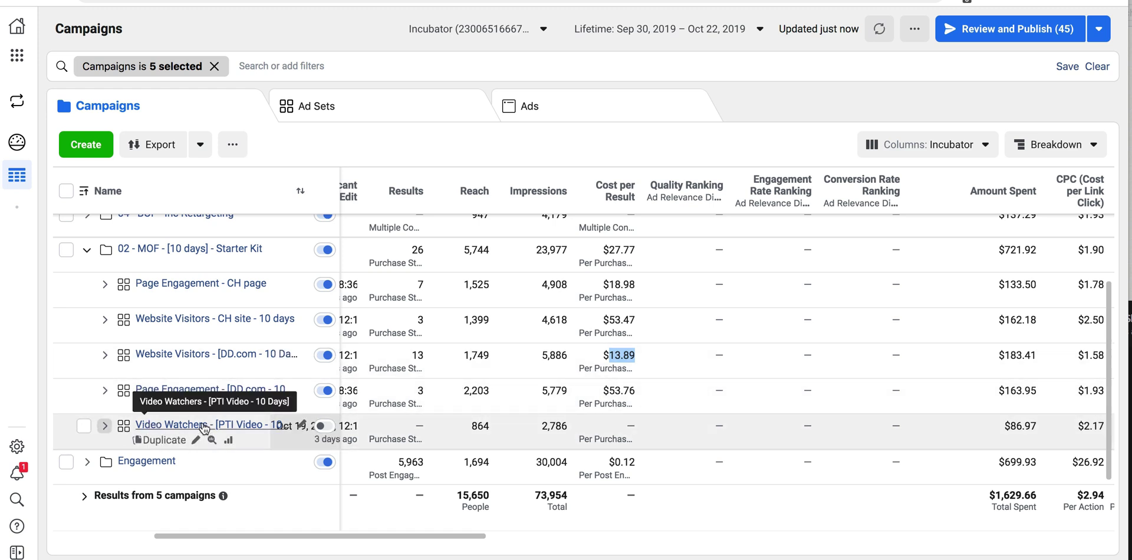
pyautogui.moveTo(303, 361)
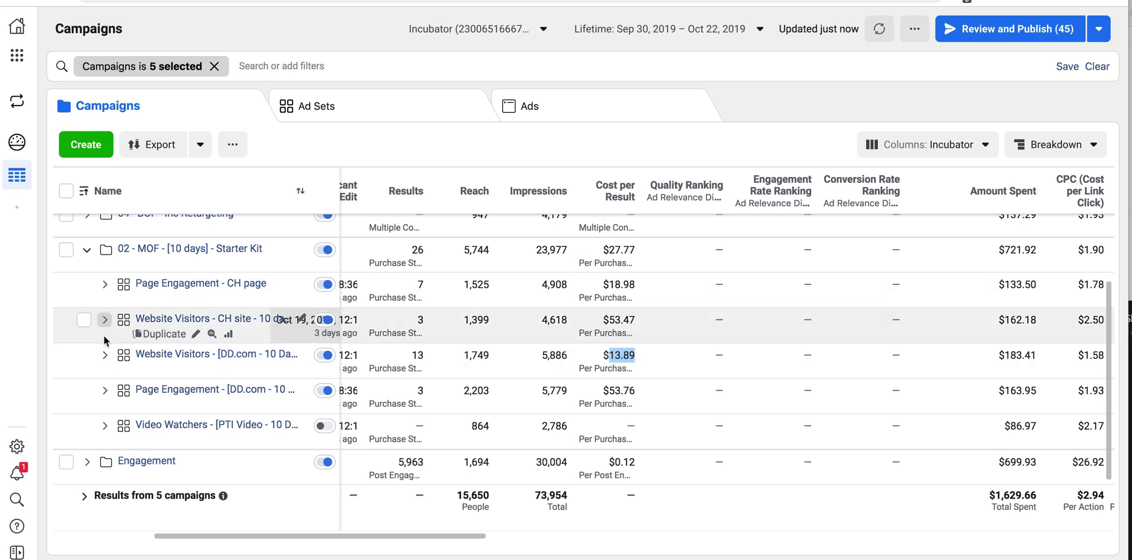
# Step: Collapse the Starter Kit ad sets and remove the five-campaign filter to list all campaigns
pyautogui.click(86, 252)
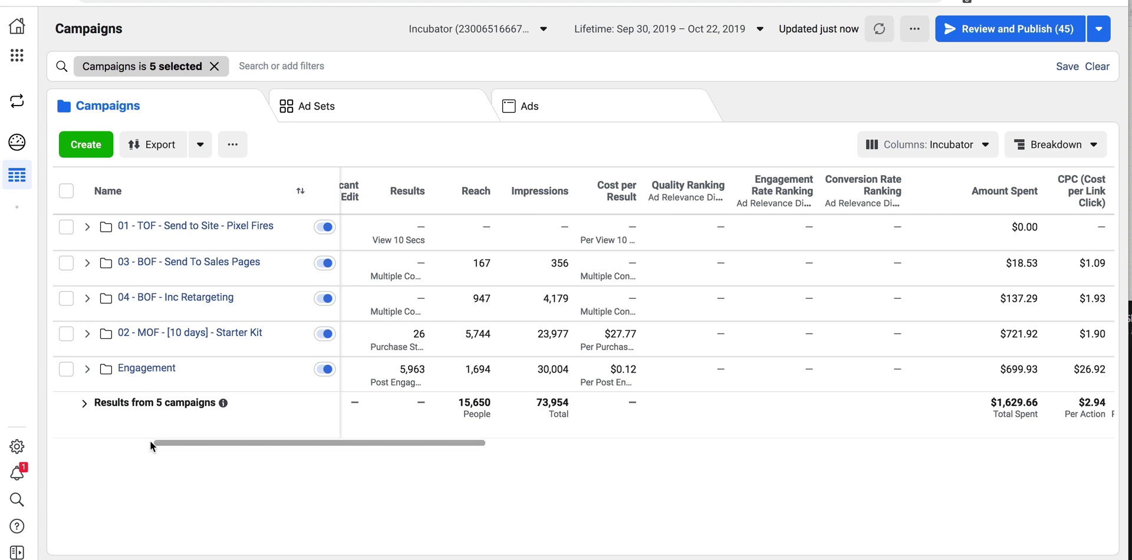
pyautogui.moveTo(150, 440); pyautogui.dragTo(48, 420)
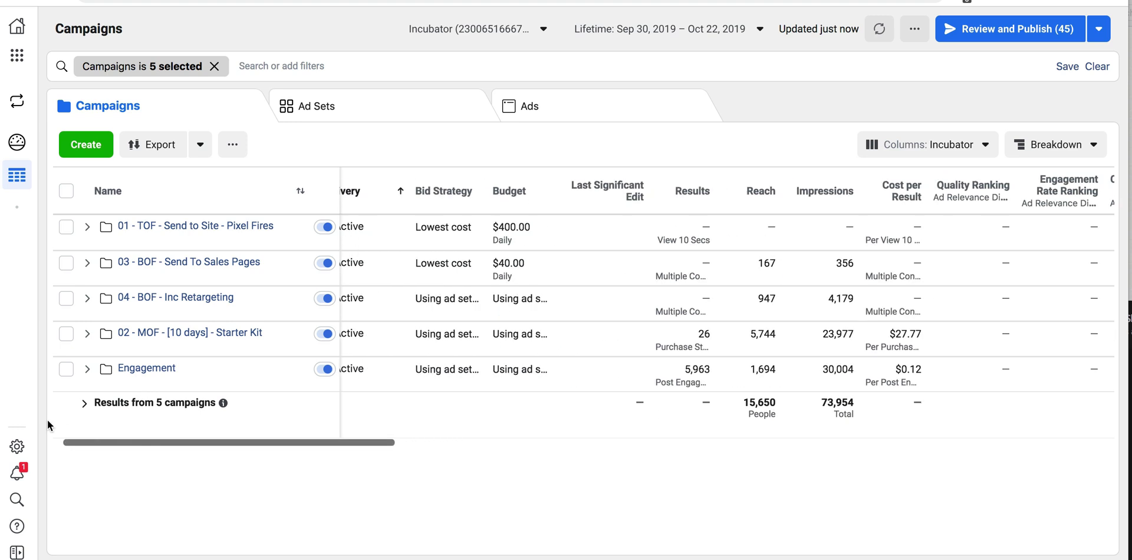
pyautogui.click(214, 66)
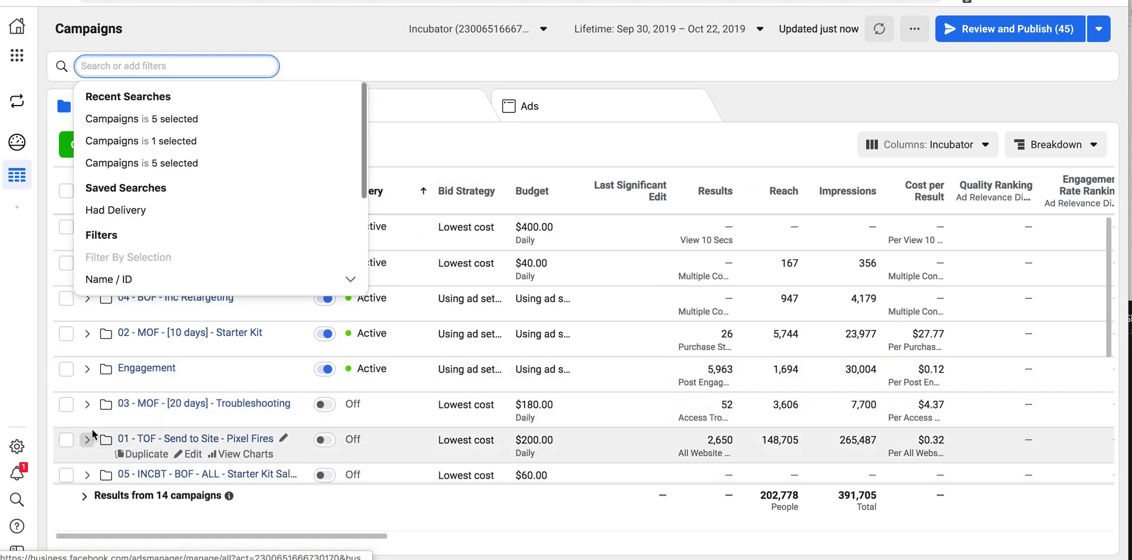
# Step: Filter by selection to the Off 01 - TOF - Send to Site - Pixel Fires campaign and scroll its columns
pyautogui.click(66, 440)
pyautogui.click(186, 62)
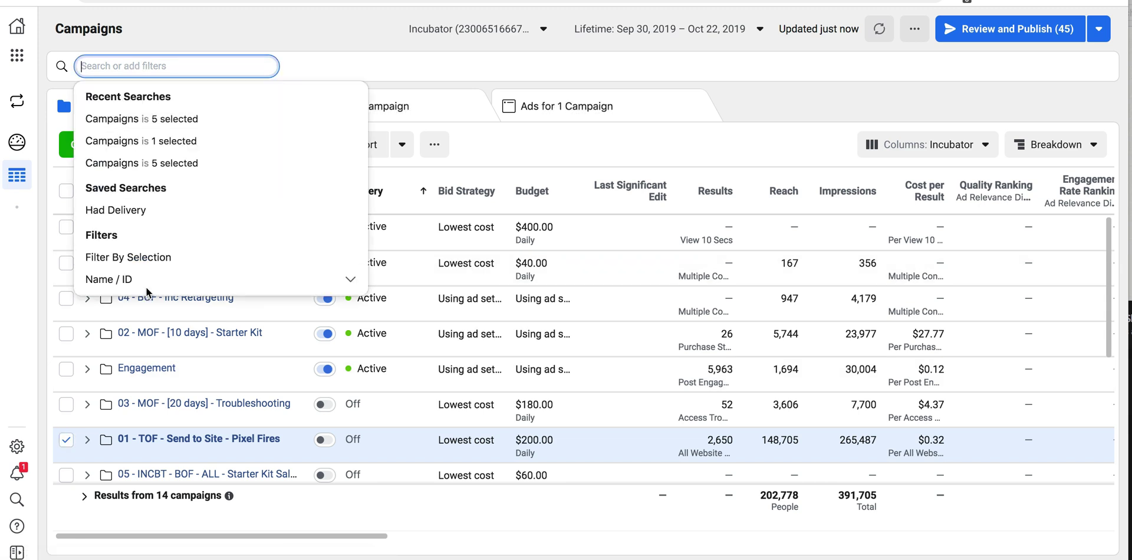
pyautogui.click(106, 189)
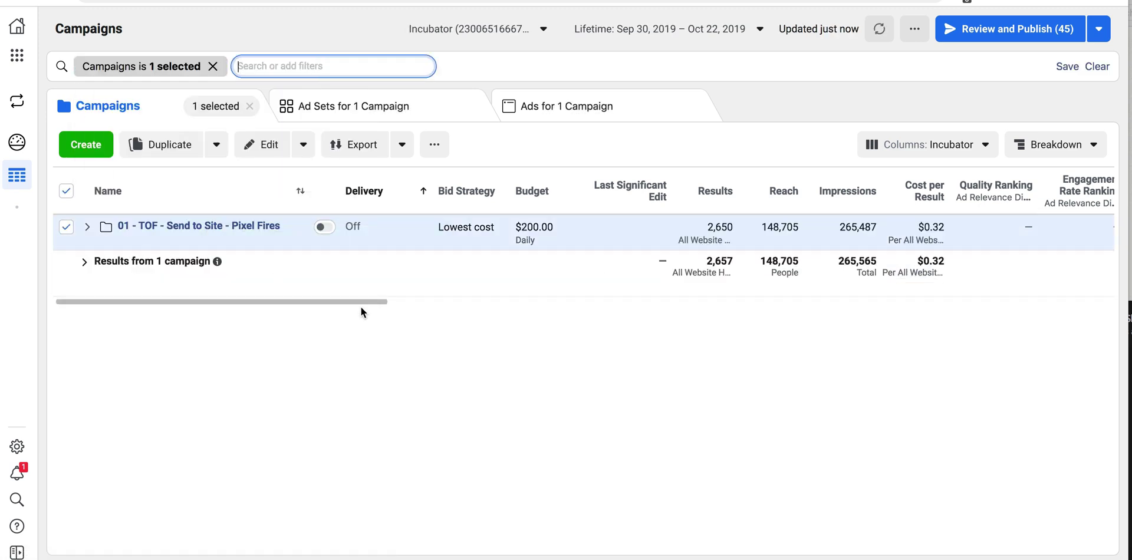
pyautogui.moveTo(328, 305); pyautogui.dragTo(398, 309)
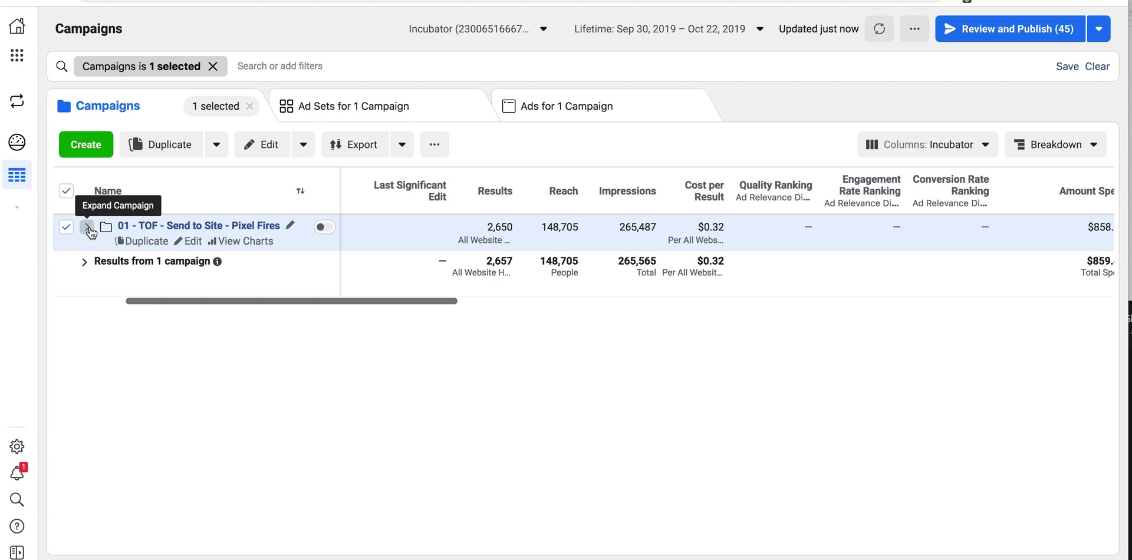
pyautogui.moveTo(140, 302)
pyautogui.mouseDown()
pyautogui.moveTo(160, 305)
pyautogui.moveTo(101, 296)
pyautogui.moveTo(149, 304)
pyautogui.mouseUp()
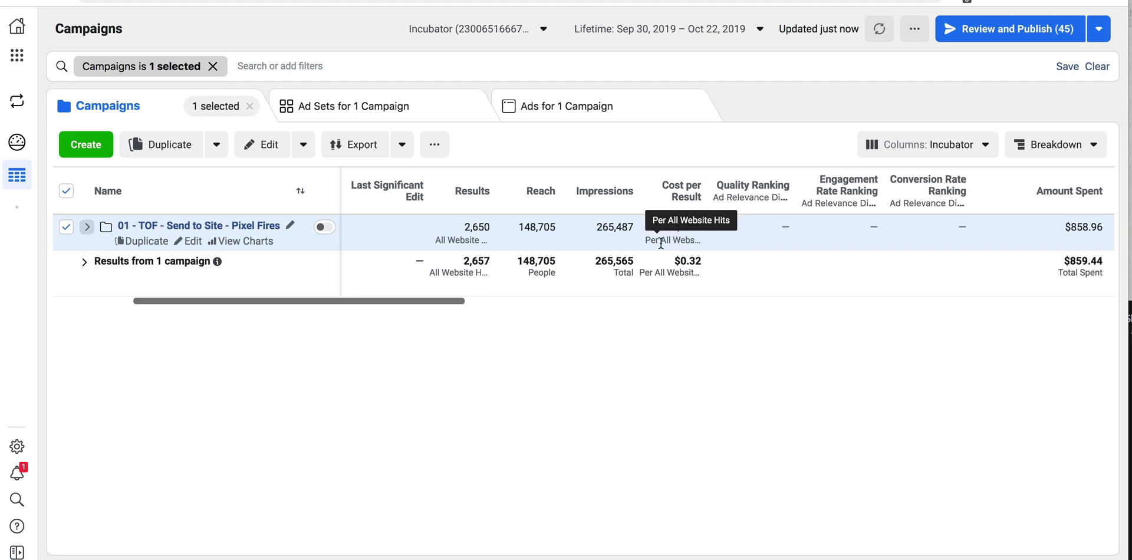
pyautogui.moveTo(413, 301); pyautogui.dragTo(483, 315)
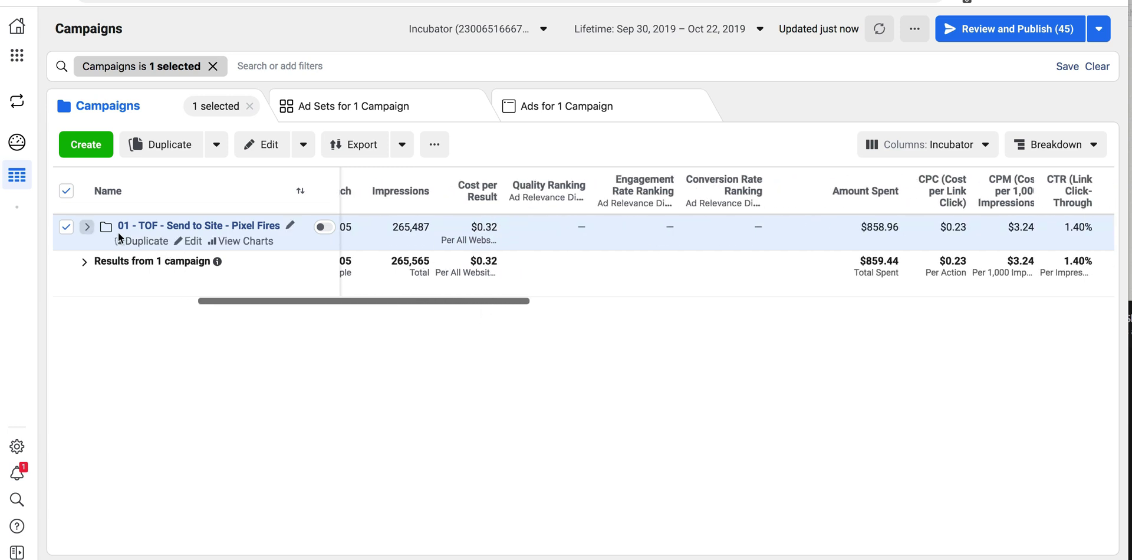
# Step: Expand the Pixel Fires campaign's six ad sets, then remove the 'Campaigns is 1 selected' filter
pyautogui.click(86, 228)
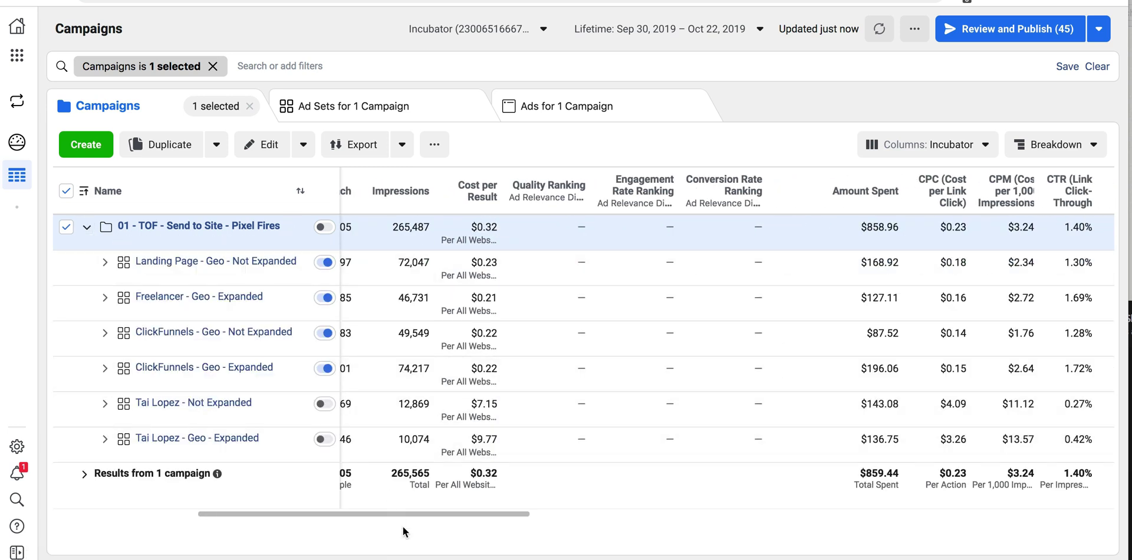
pyautogui.moveTo(395, 515); pyautogui.dragTo(360, 499)
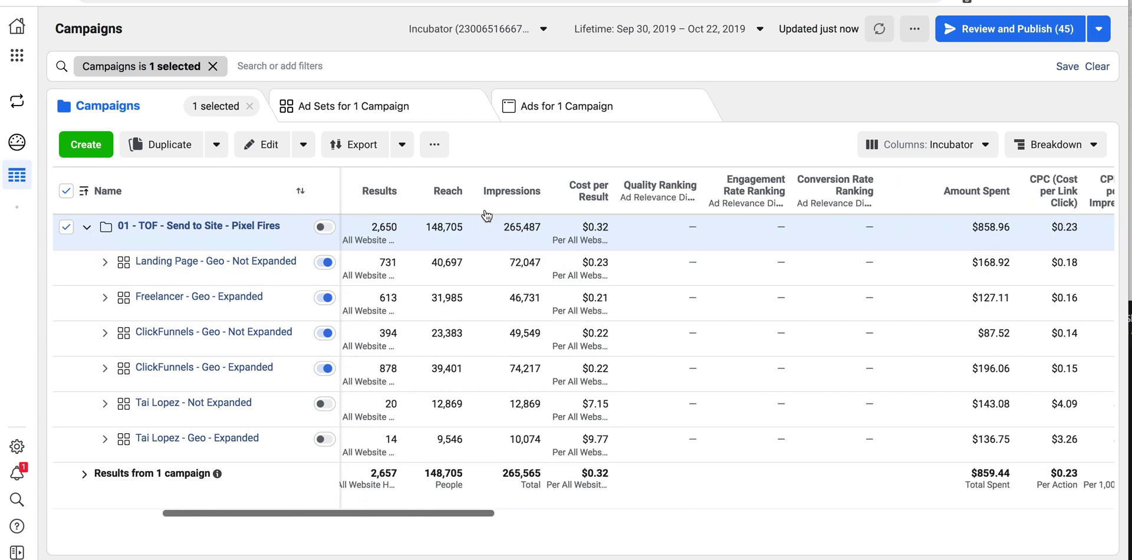
pyautogui.moveTo(475, 513); pyautogui.dragTo(359, 514)
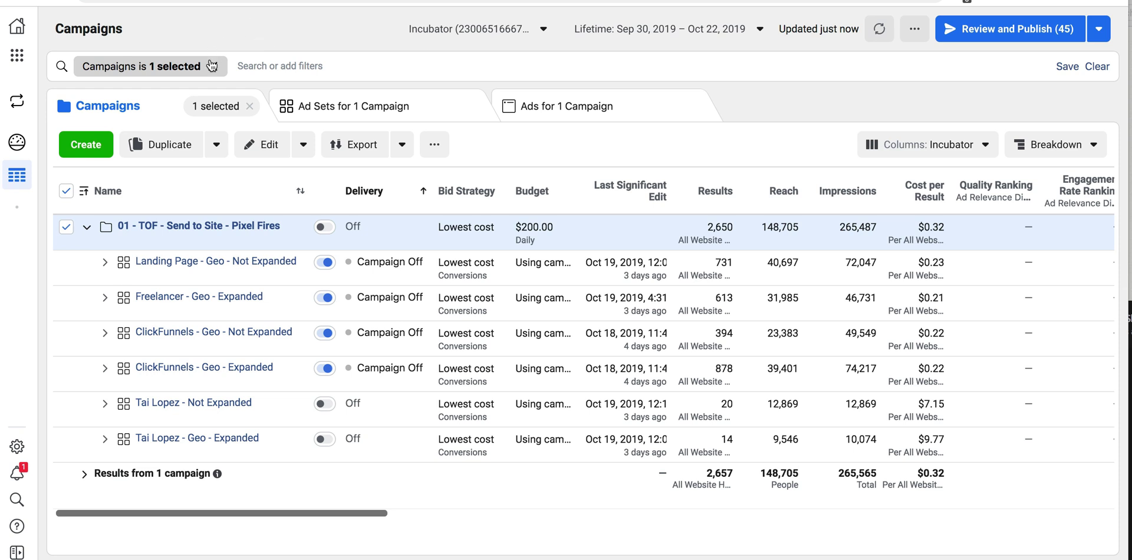
pyautogui.moveTo(269, 239)
pyautogui.click(212, 66)
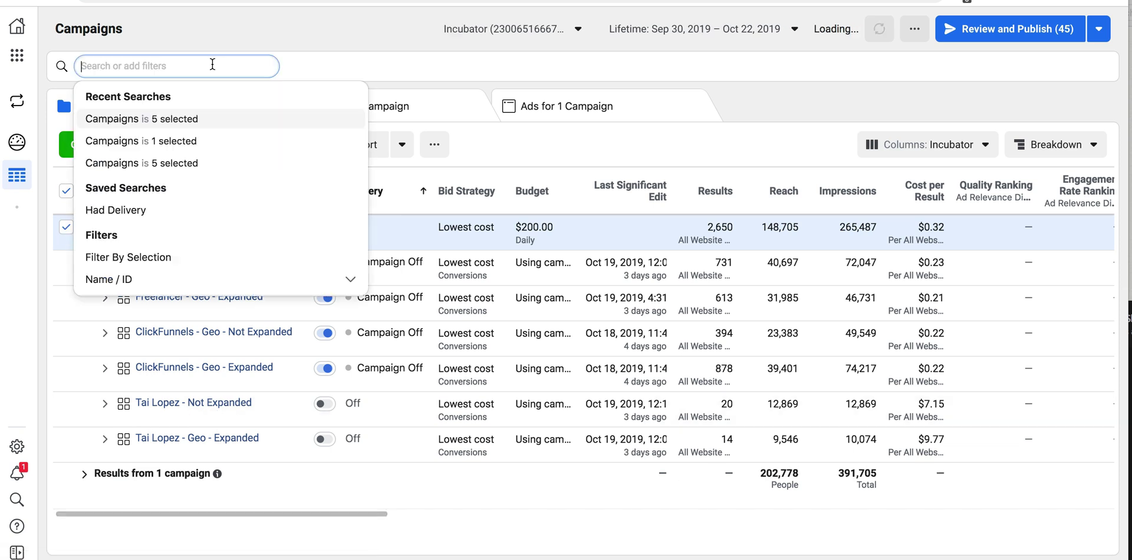
pyautogui.click(359, 31)
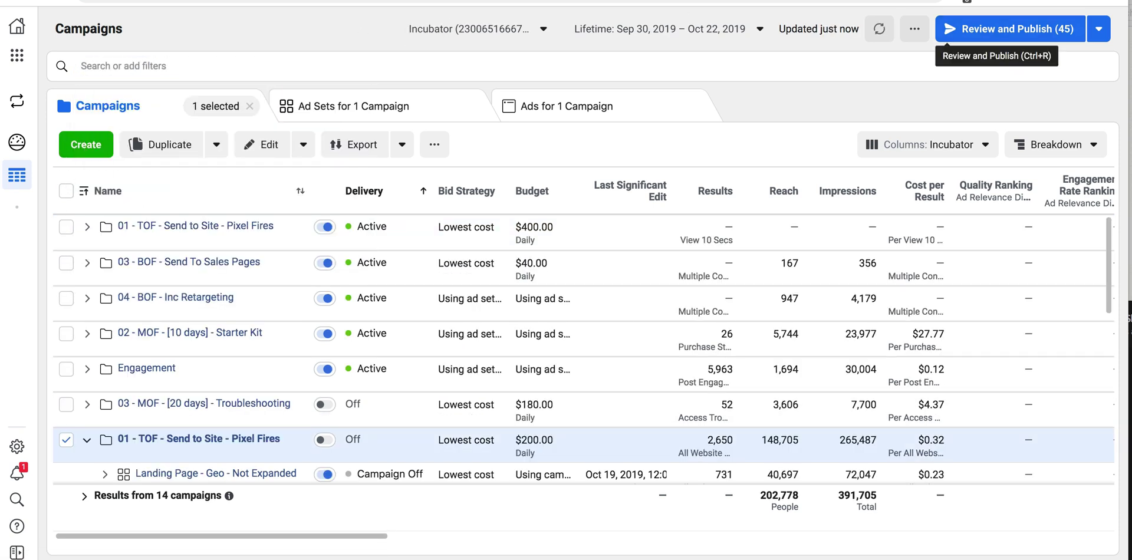
# Step: Open the Digital Distillery homepage in a new tab and check its pixels with Facebook Pixel Helper
pyautogui.hotkey('ctrl', 't')
pyautogui.write('digit')
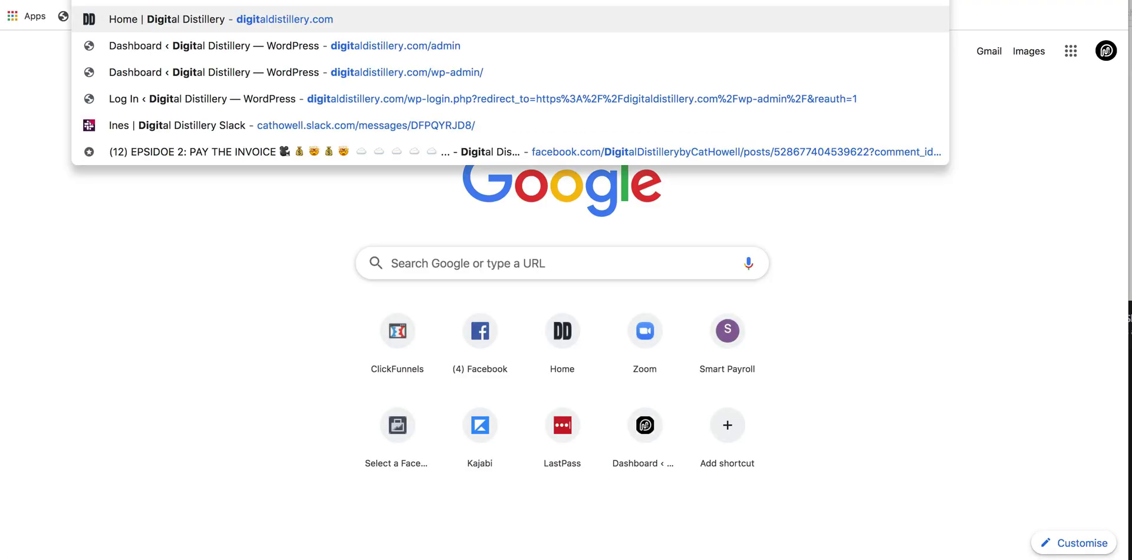
pyautogui.press('Return')
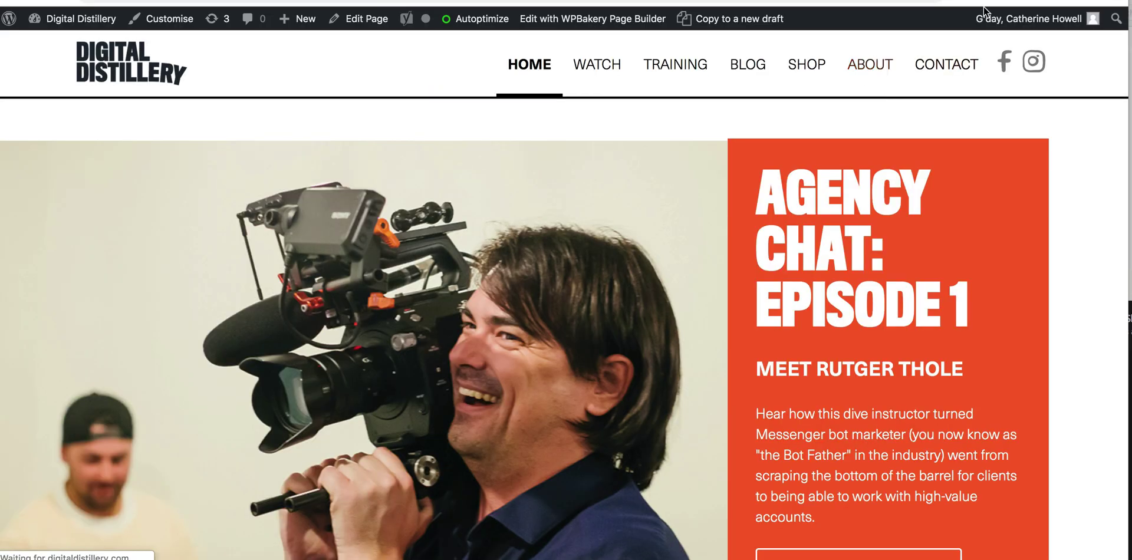
pyautogui.click(989, 1)
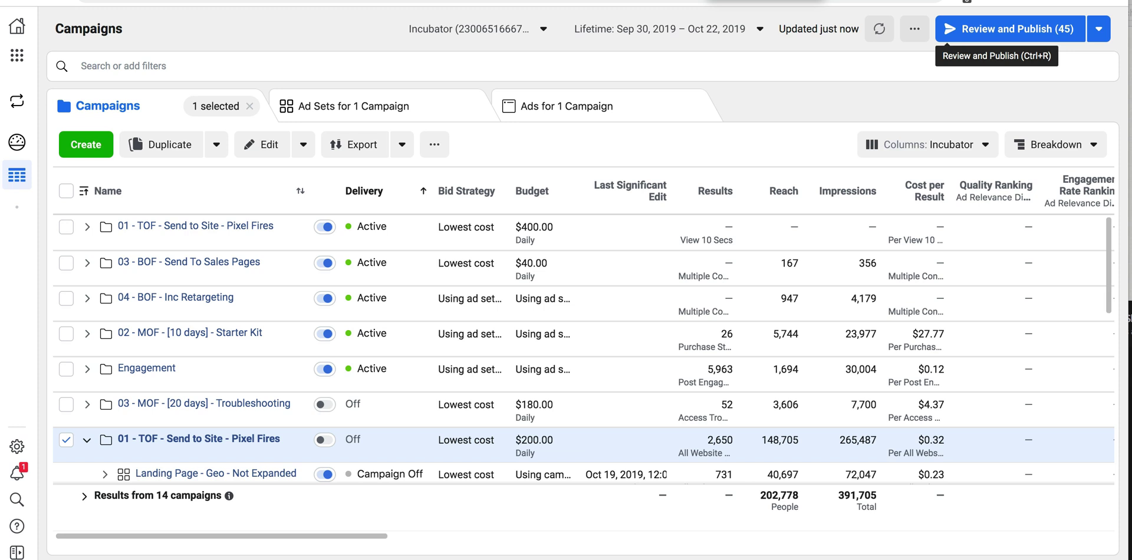
# Step: Select only the active 01 - TOF View 10 Secs campaign and apply Filter By Selection
pyautogui.click(67, 226)
pyautogui.click(204, 72)
pyautogui.click(66, 439)
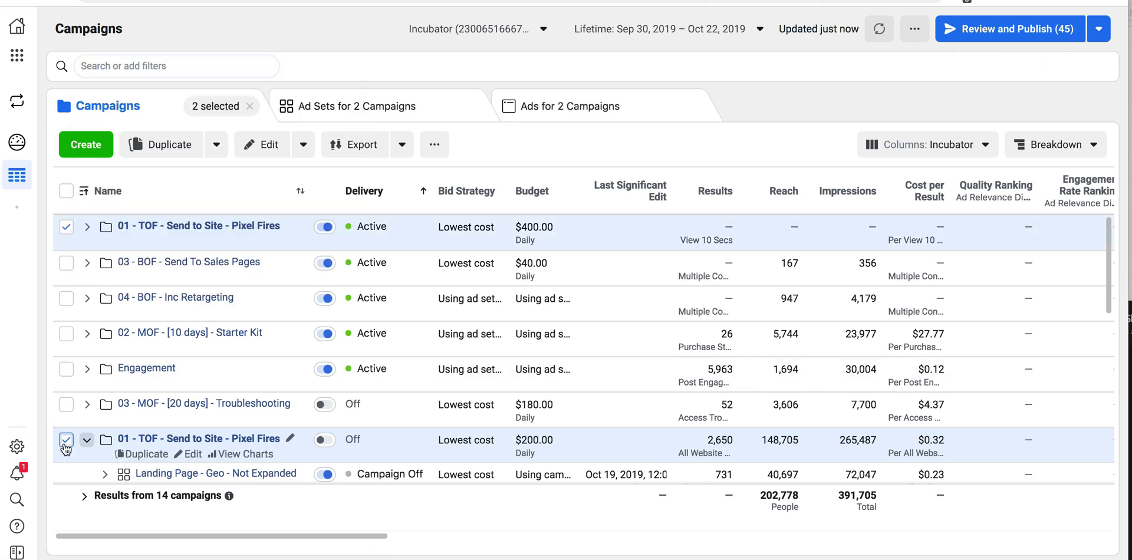
pyautogui.click(66, 440)
pyautogui.click(94, 66)
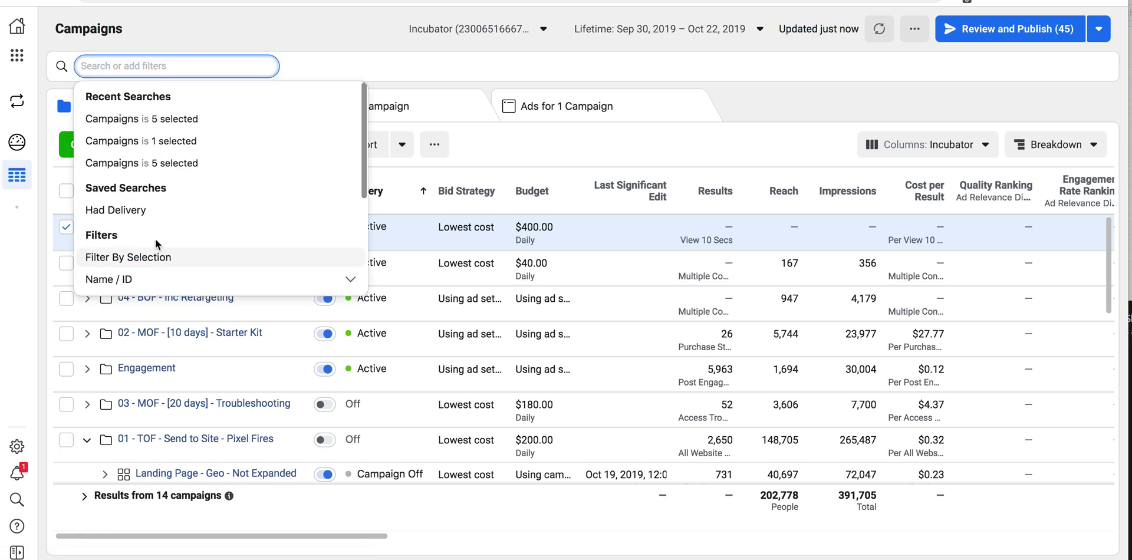
pyautogui.click(151, 257)
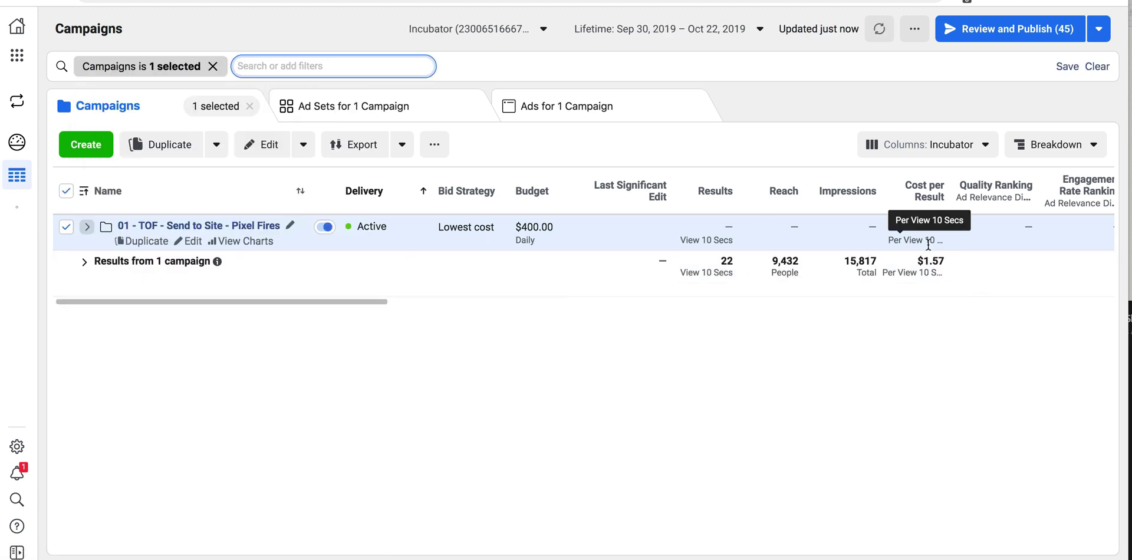
pyautogui.moveTo(346, 300)
pyautogui.mouseDown()
pyautogui.moveTo(370, 303)
pyautogui.moveTo(333, 299)
pyautogui.mouseUp()
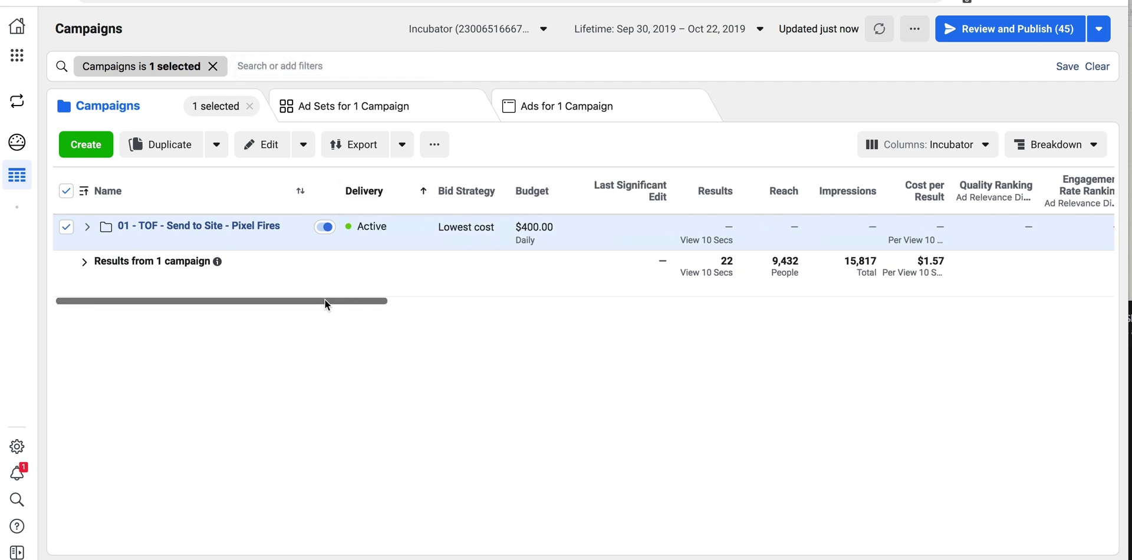
pyautogui.click(64, 228)
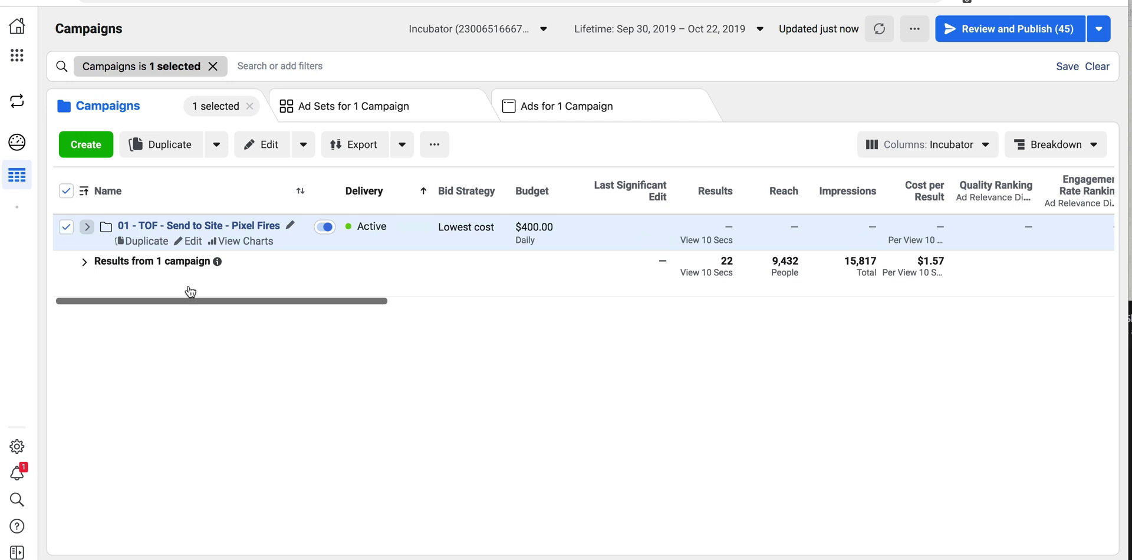
pyautogui.moveTo(214, 301); pyautogui.dragTo(106, 302)
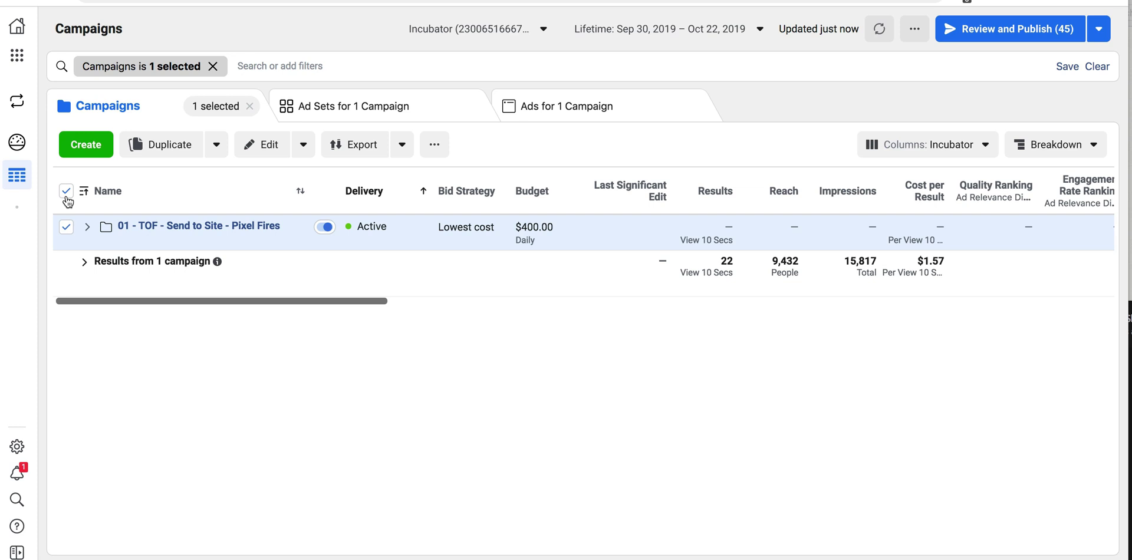
pyautogui.moveTo(217, 260)
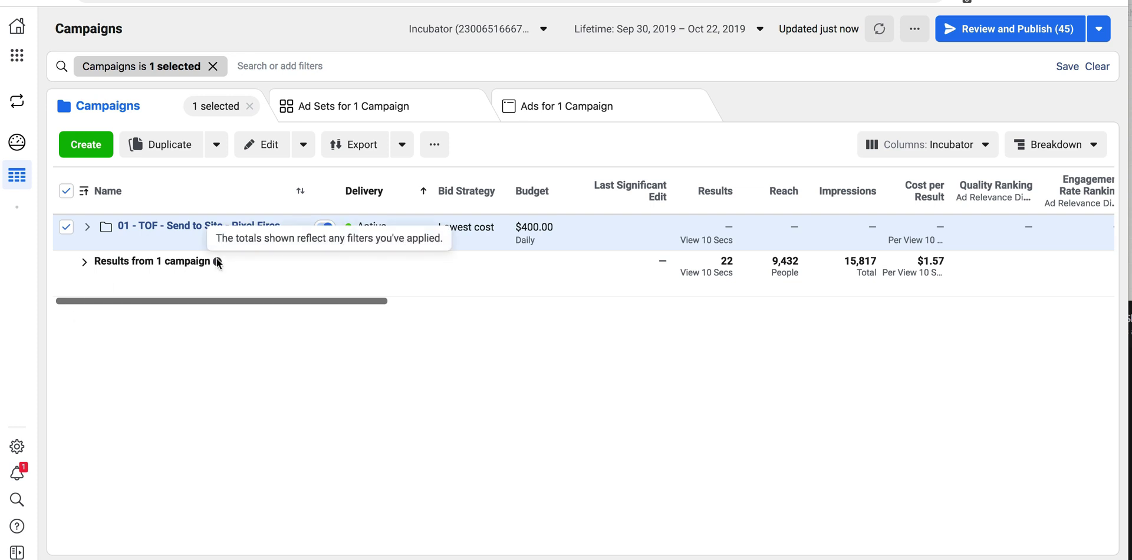